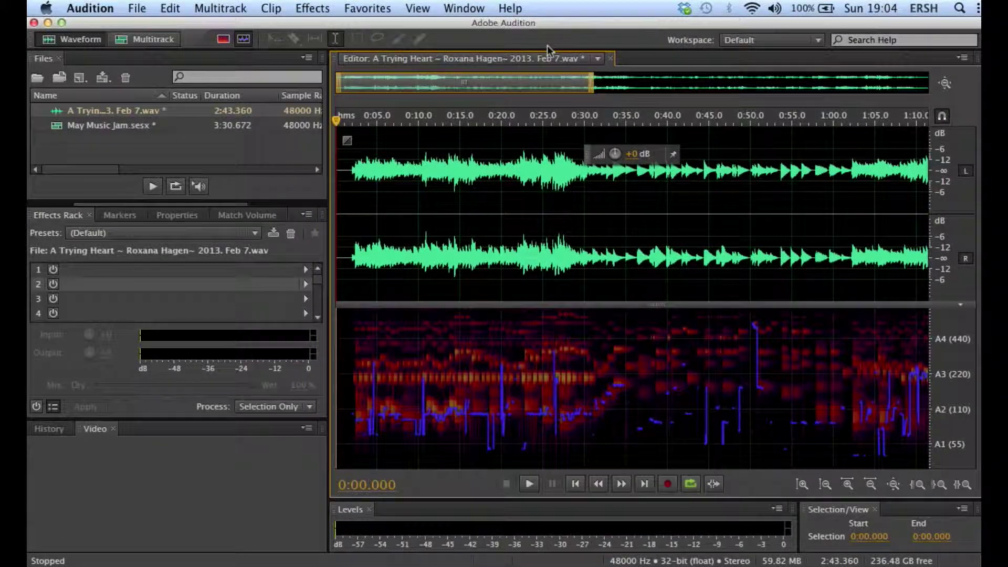
# In the May Music Jam multitrack session, stop playback and add Dynamics Processing to Track 1's second effect slot
pyautogui.press('0')
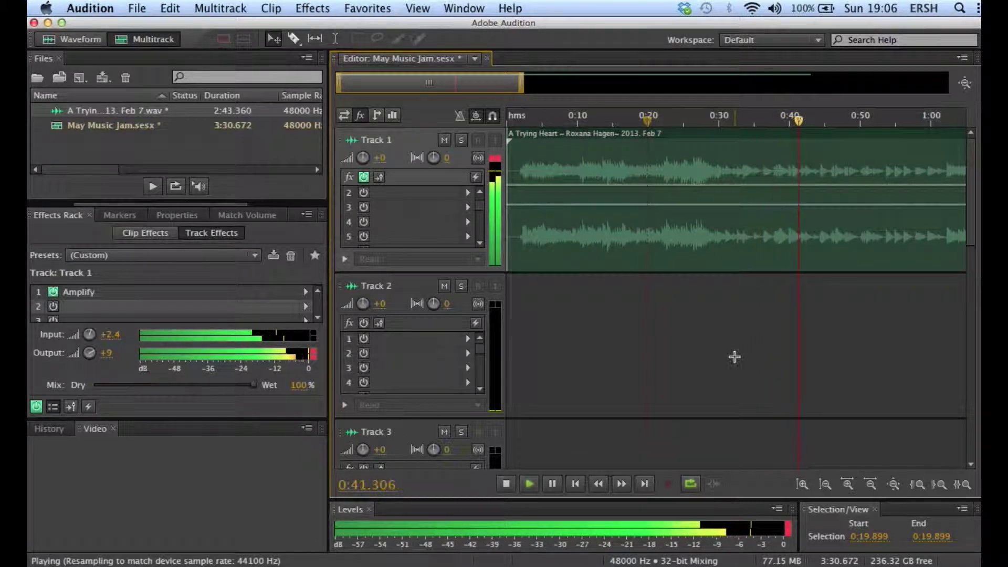
pyautogui.press('space')
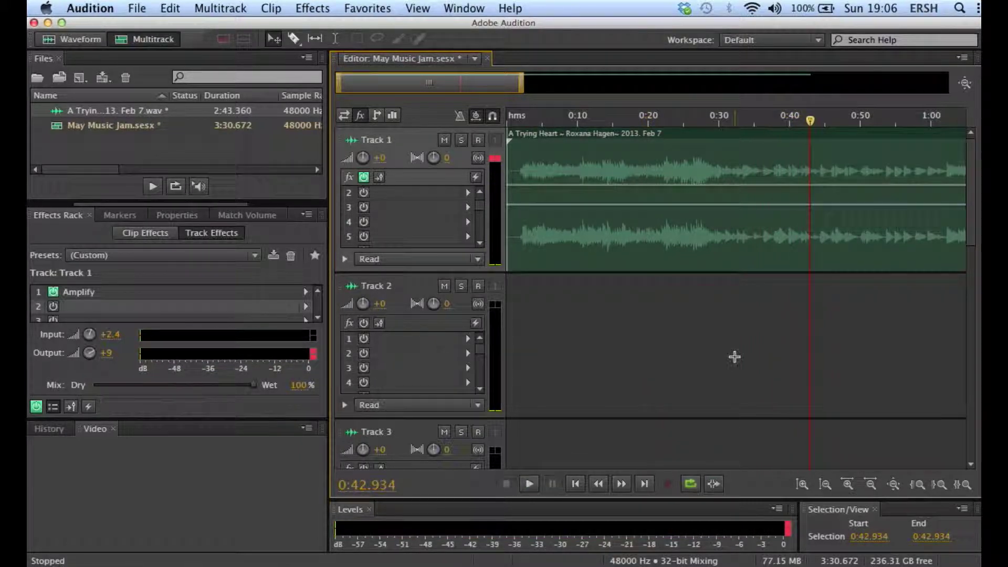
pyautogui.click(468, 193)
pyautogui.moveTo(622, 245)
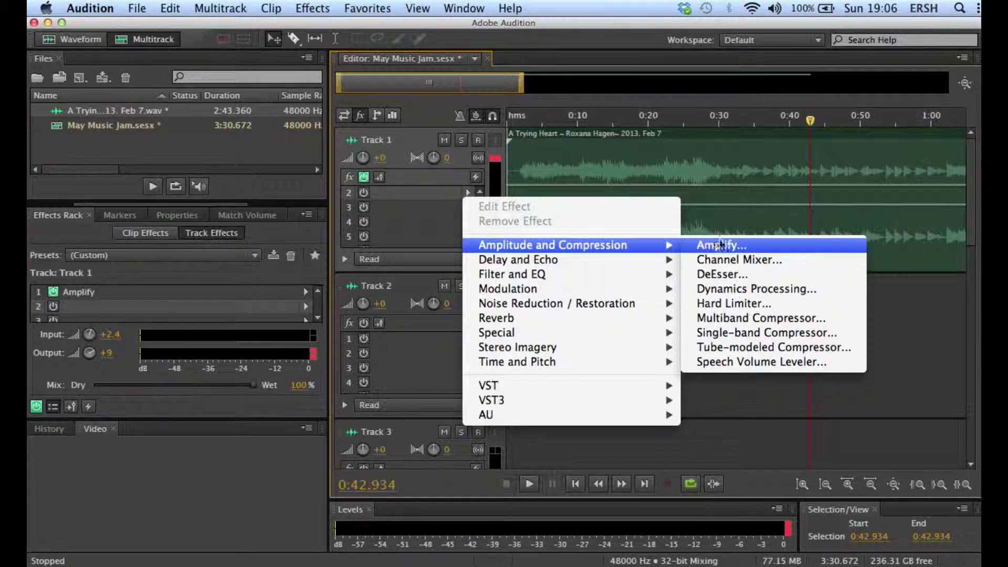
pyautogui.click(774, 288)
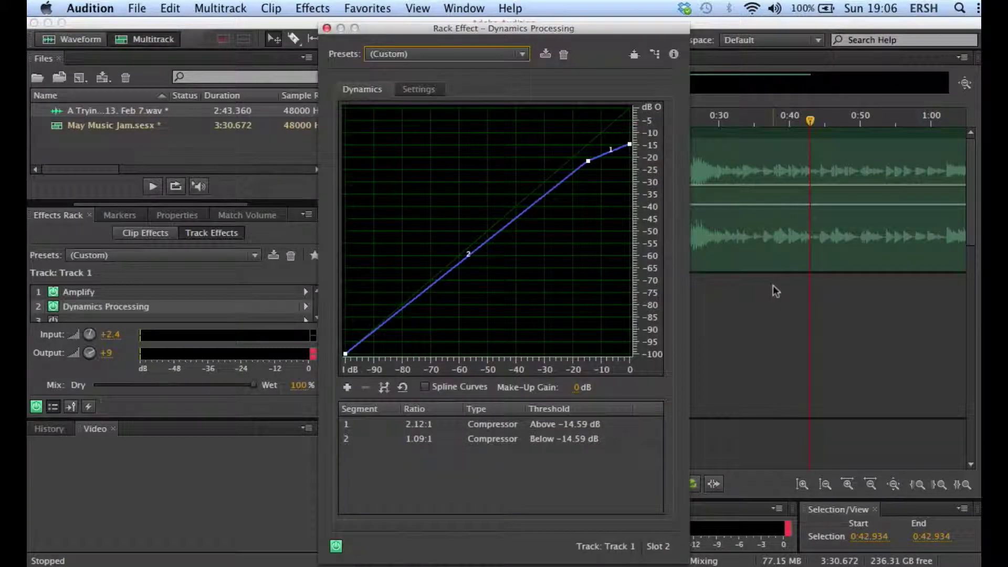
# Load the Default preset for Dynamics Processing, review its attack and release settings, and return to the curve's −20 dB point
pyautogui.click(522, 54)
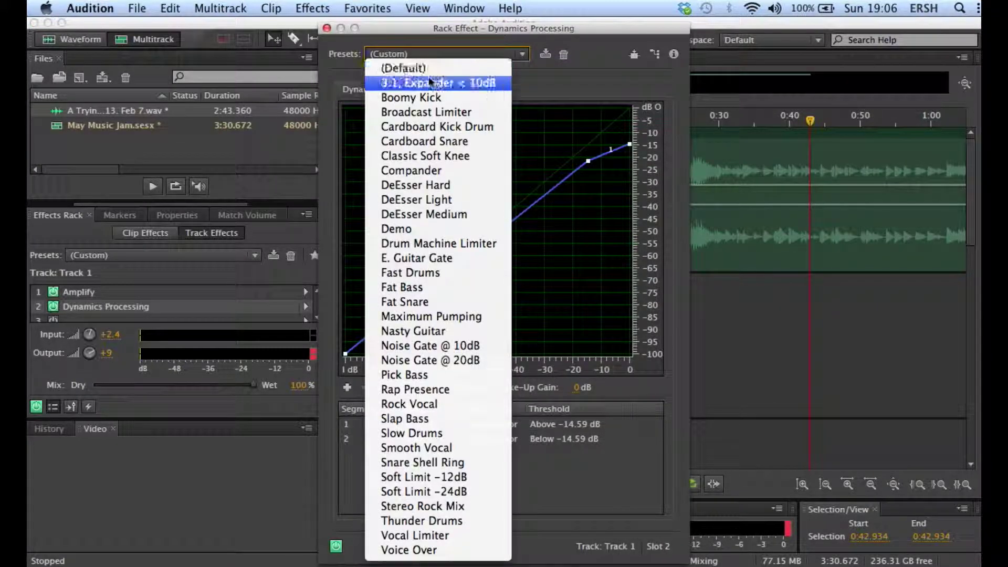
pyautogui.click(414, 67)
pyautogui.click(630, 108)
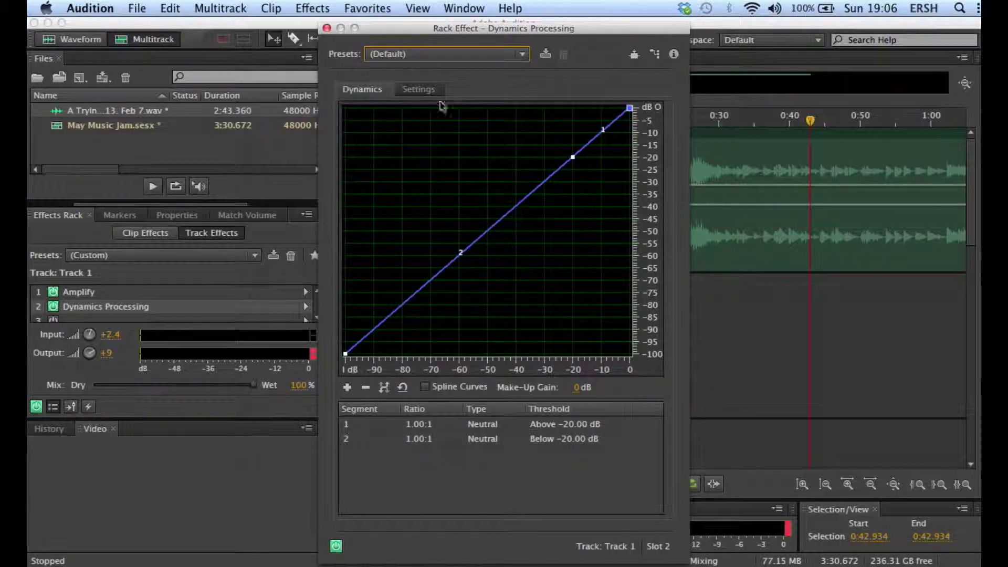
pyautogui.click(419, 89)
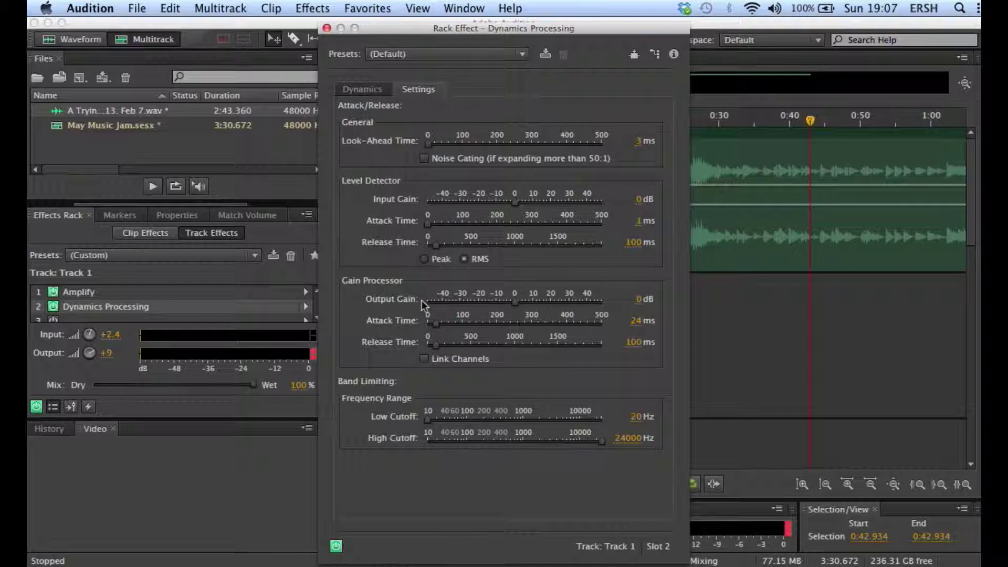
pyautogui.click(369, 90)
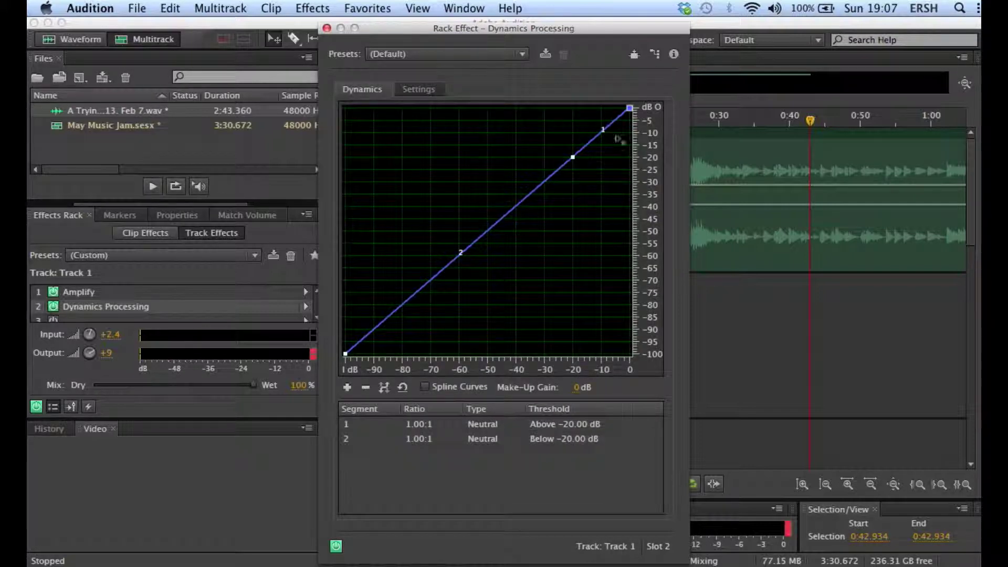
pyautogui.click(572, 157)
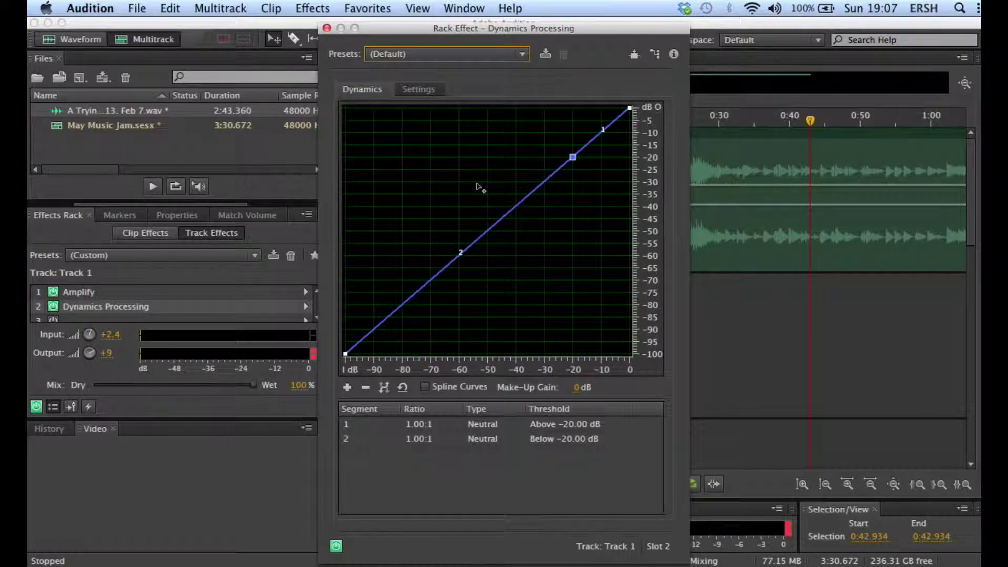
# During playback, flatten the dynamics curve above −20 dB to about 64:1 and add a lower point at about −47.57 dB
pyautogui.press('space')
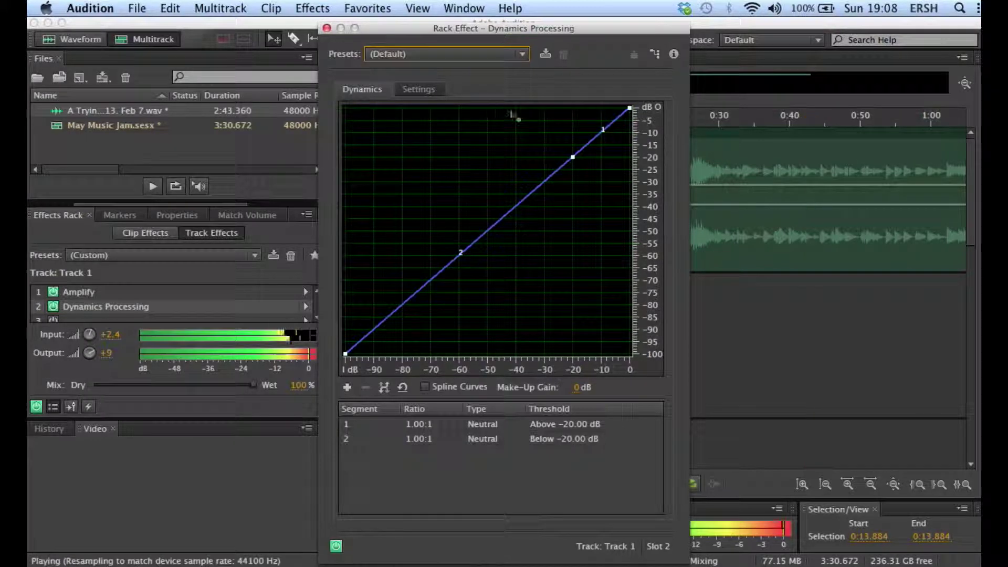
pyautogui.moveTo(630, 110)
pyautogui.moveTo(630, 111); pyautogui.dragTo(635, 158)
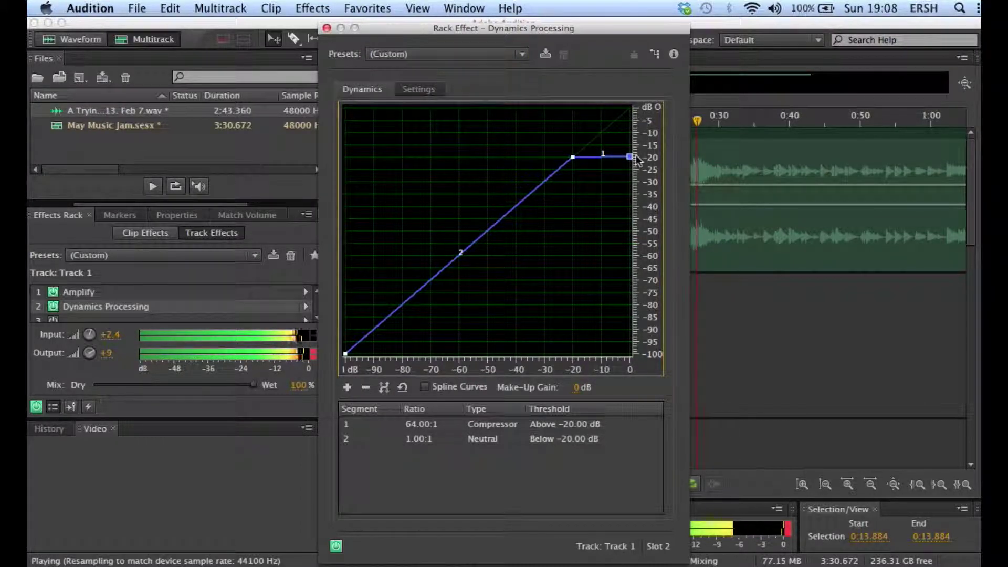
pyautogui.moveTo(468, 248); pyautogui.dragTo(494, 254)
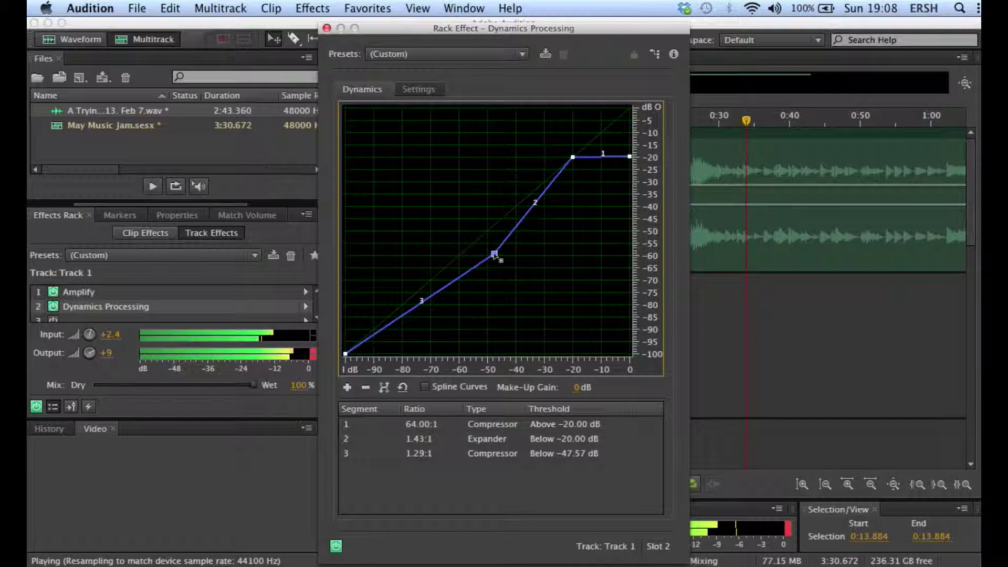
# Set the level detector to about 23 ms attack and 179 ms release, and the gain processor to about 34 ms and 209 ms
pyautogui.click(426, 91)
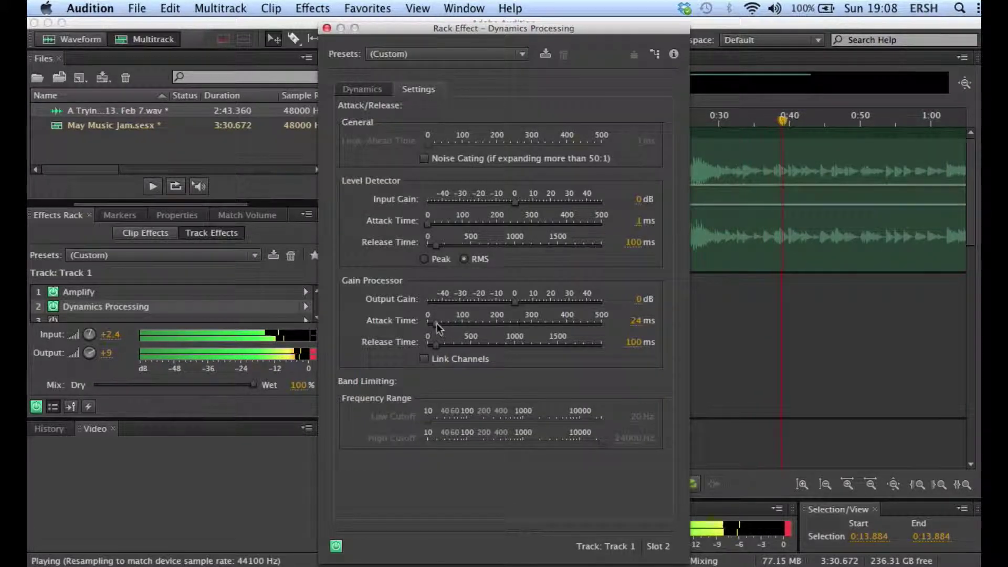
pyautogui.moveTo(436, 323); pyautogui.dragTo(453, 347)
pyautogui.moveTo(428, 224); pyautogui.dragTo(446, 245)
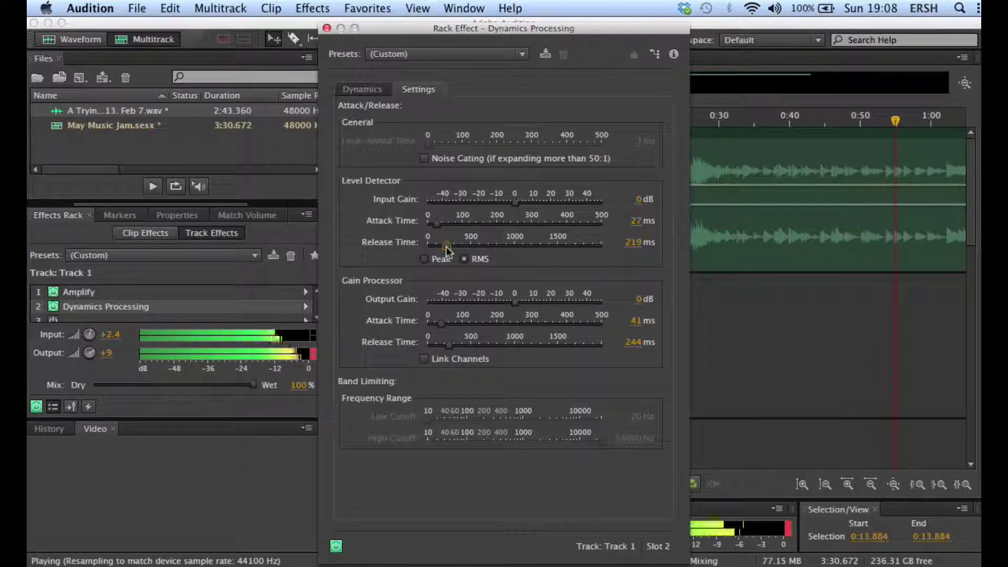
pyautogui.moveTo(446, 247); pyautogui.dragTo(436, 224)
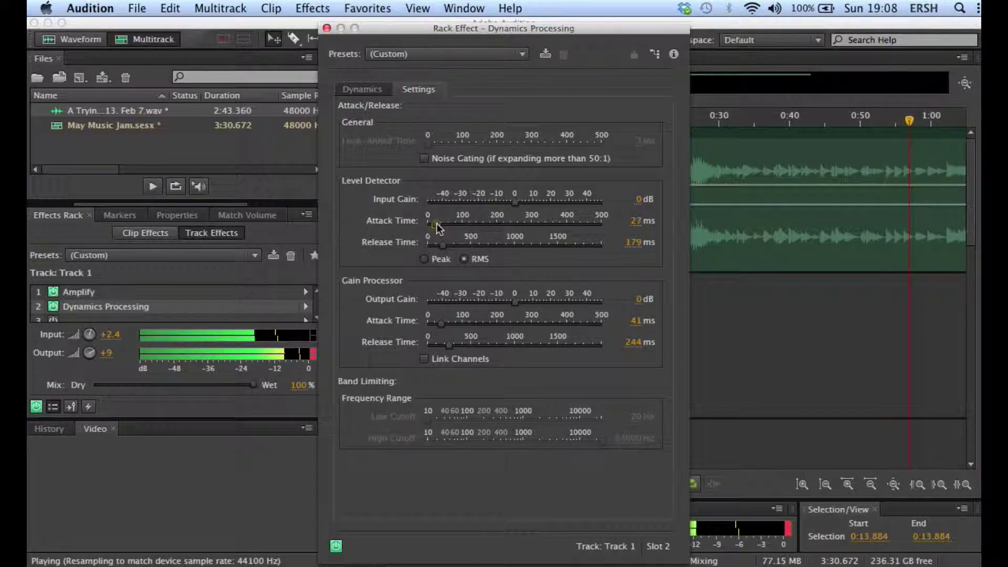
pyautogui.moveTo(451, 344); pyautogui.dragTo(439, 323)
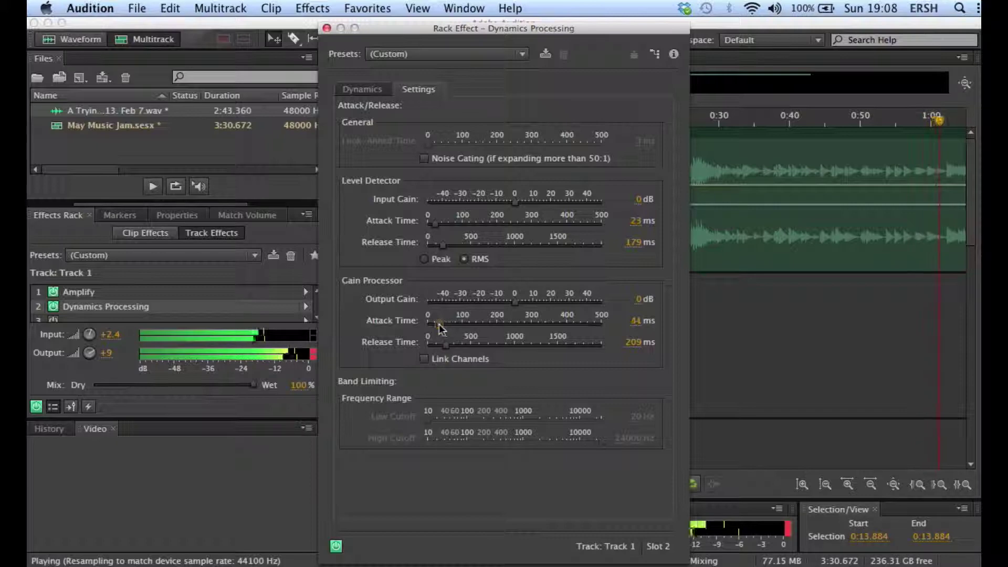
# Reshape the dynamics curve to about 2.18:1 above −19.73 dB with a lower point near −44.32 dB, and smooth it with spline curves
pyautogui.click(381, 98)
pyautogui.moveTo(496, 255); pyautogui.dragTo(504, 266)
pyautogui.moveTo(629, 157)
pyautogui.mouseDown()
pyautogui.moveTo(629, 169)
pyautogui.moveTo(573, 172)
pyautogui.moveTo(630, 150)
pyautogui.mouseUp()
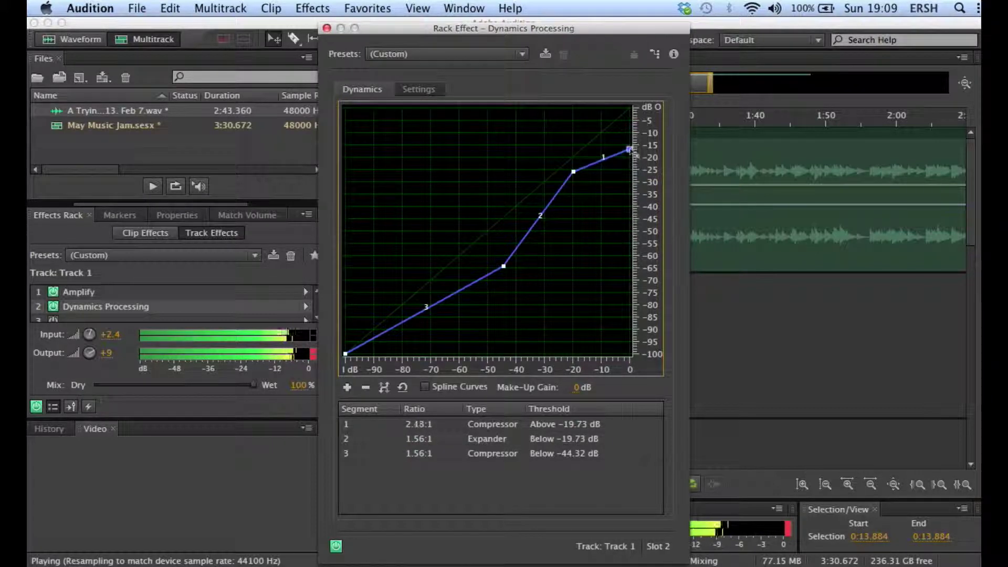
pyautogui.click(424, 388)
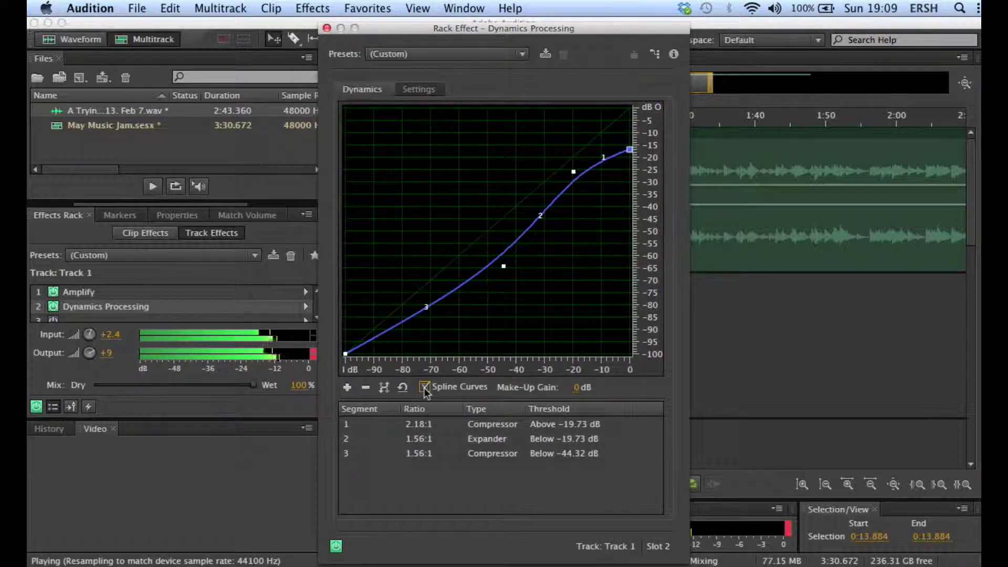
# Stop playback and set the level detector's input gain to 3 dB in the Dynamics Processing effect
pyautogui.click(414, 90)
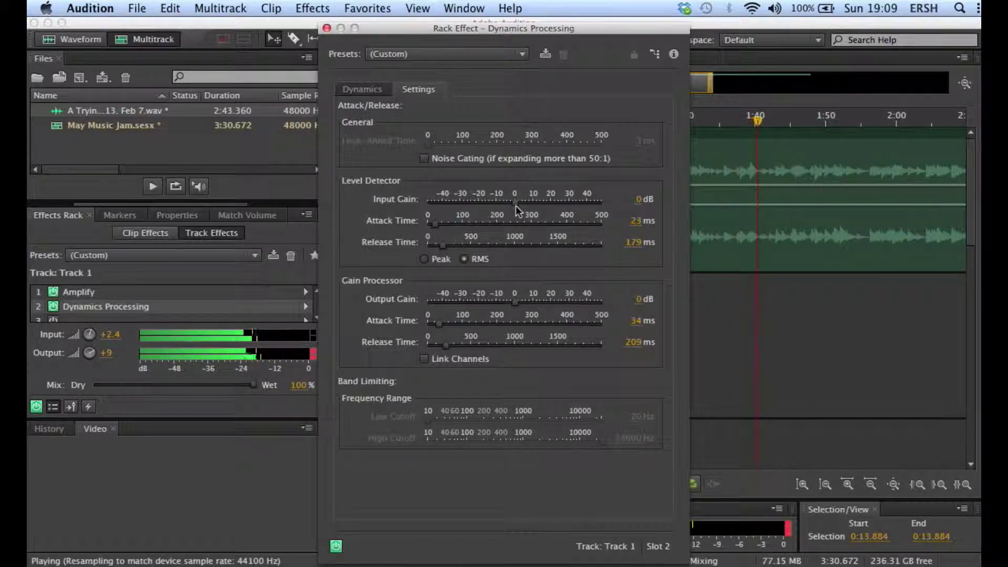
pyautogui.press('space')
pyautogui.moveTo(517, 205); pyautogui.dragTo(523, 204)
pyautogui.click(636, 202)
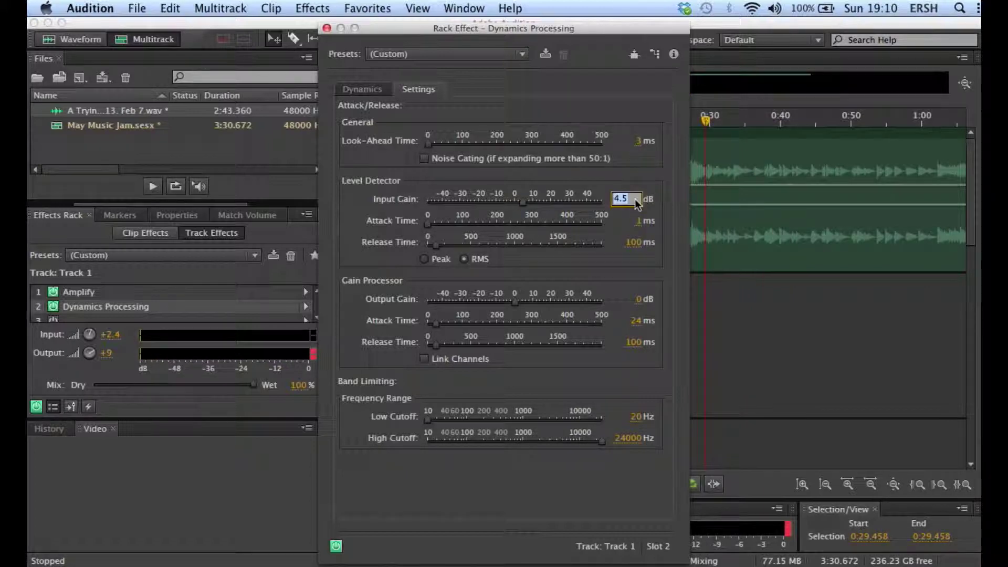
pyautogui.write('3')
pyautogui.press('Return')
# Play the multitrack session from about 0:20 to hear Track 1 with Dynamics Processing
pyautogui.click(568, 121)
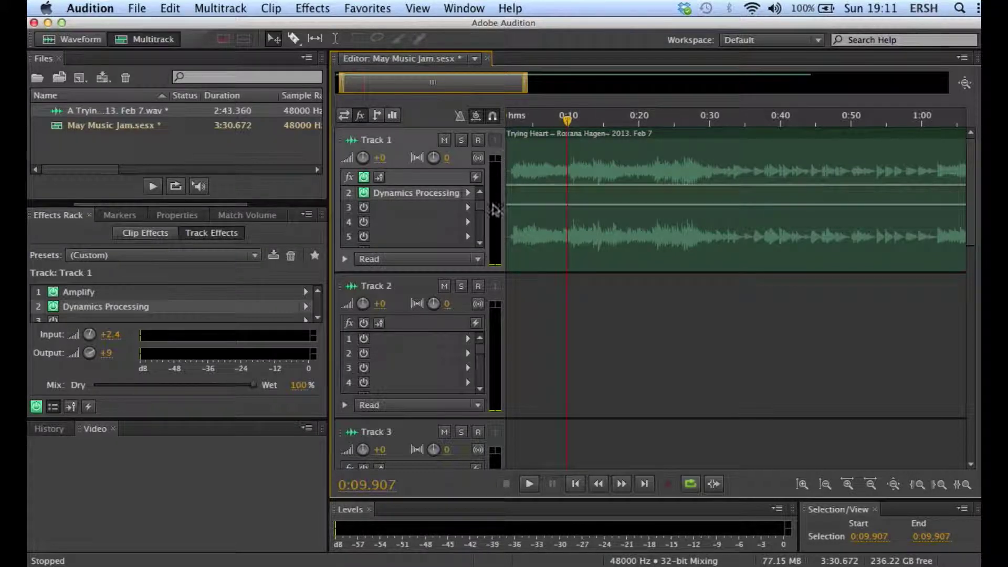
pyautogui.click(639, 118)
pyautogui.press('space')
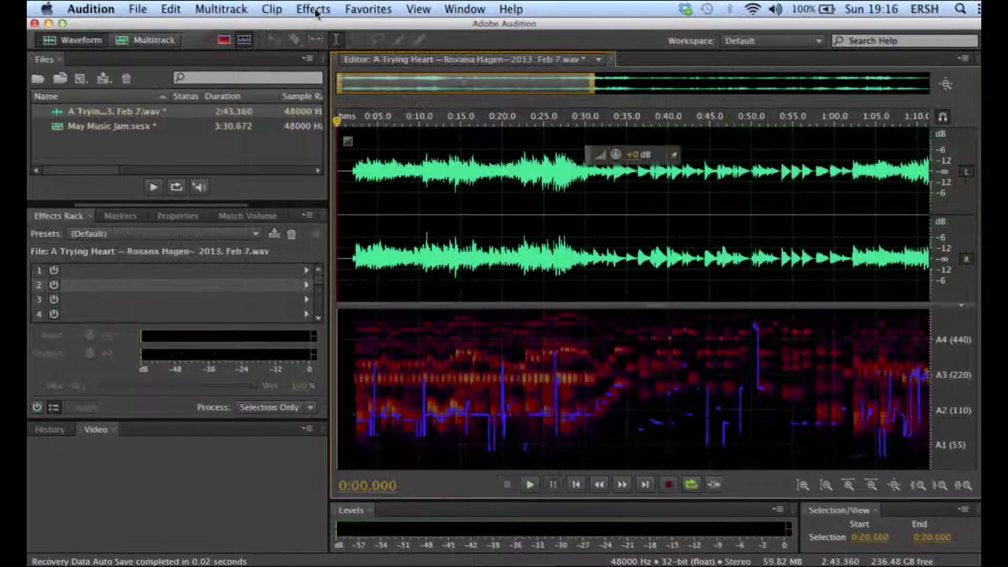
# Apply Dynamics Processing to the A Trying Heart audio file in the waveform editor with an input gain of 3 dB
pyautogui.click(314, 9)
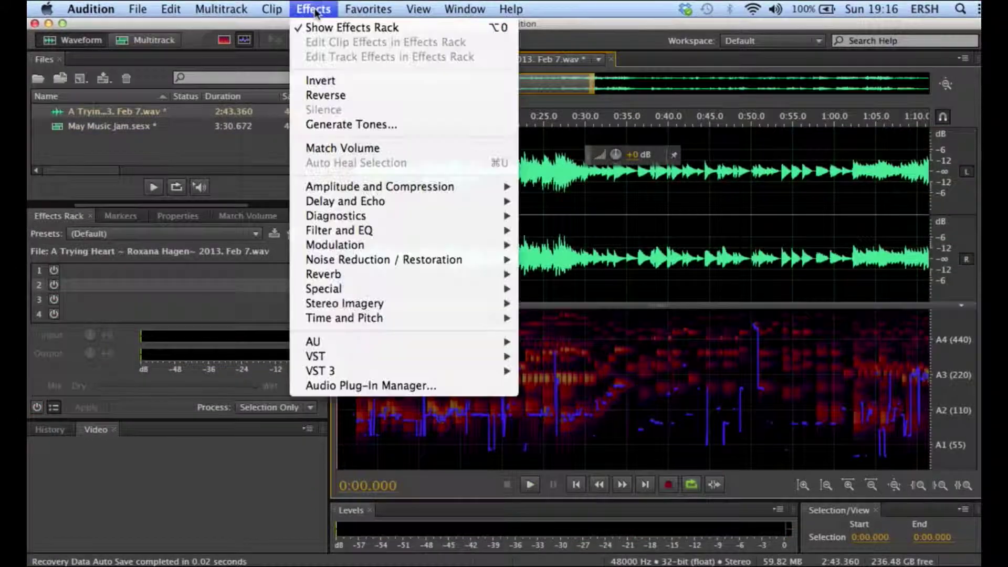
pyautogui.moveTo(386, 187)
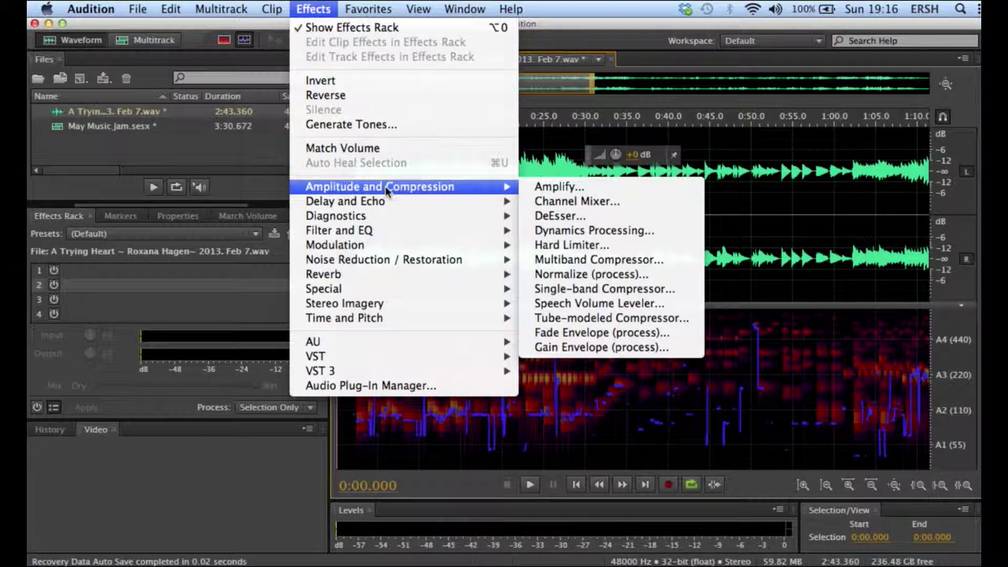
pyautogui.click(634, 230)
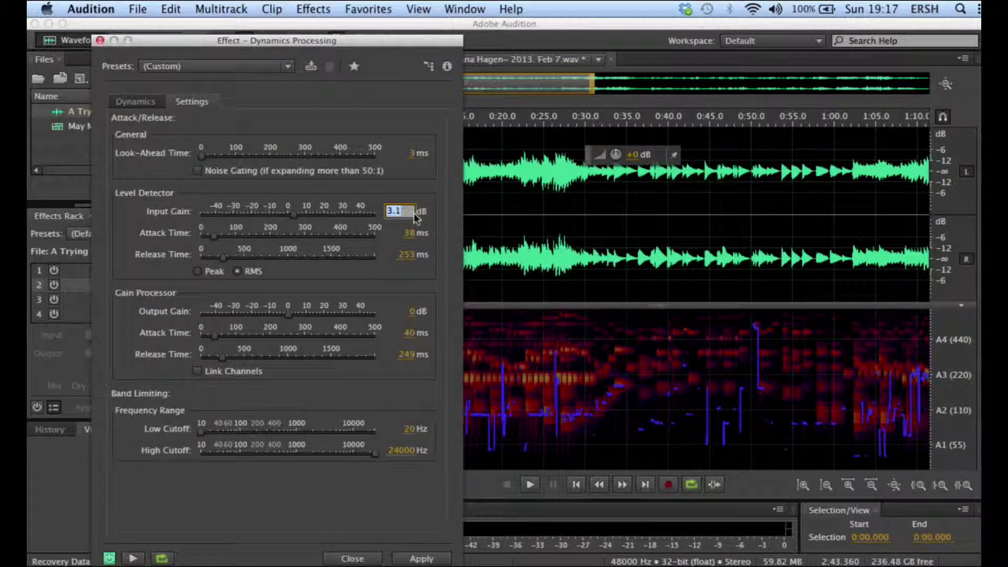
pyautogui.write('3')
pyautogui.press('Return')
pyautogui.moveTo(347, 42); pyautogui.dragTo(357, 25)
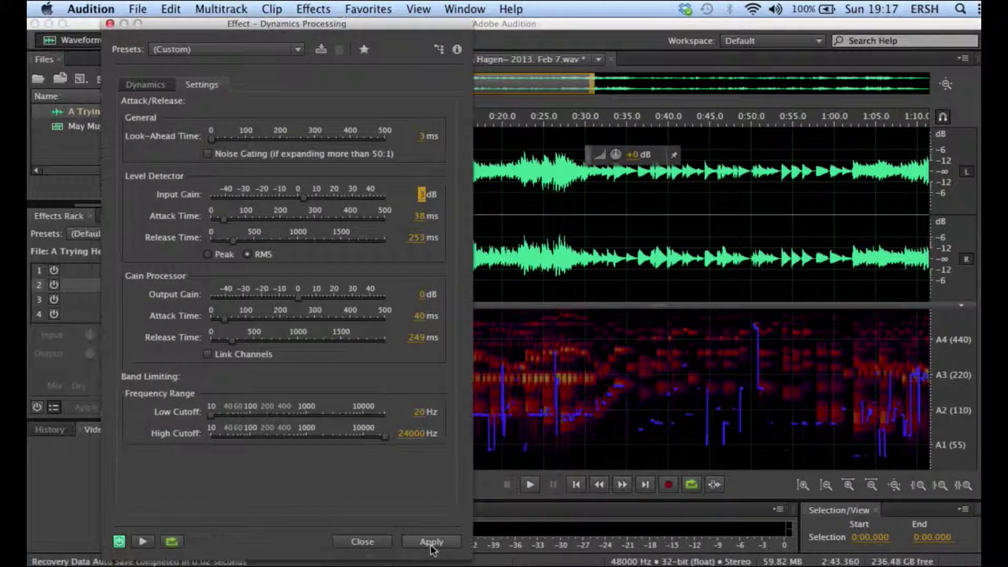
pyautogui.click(432, 542)
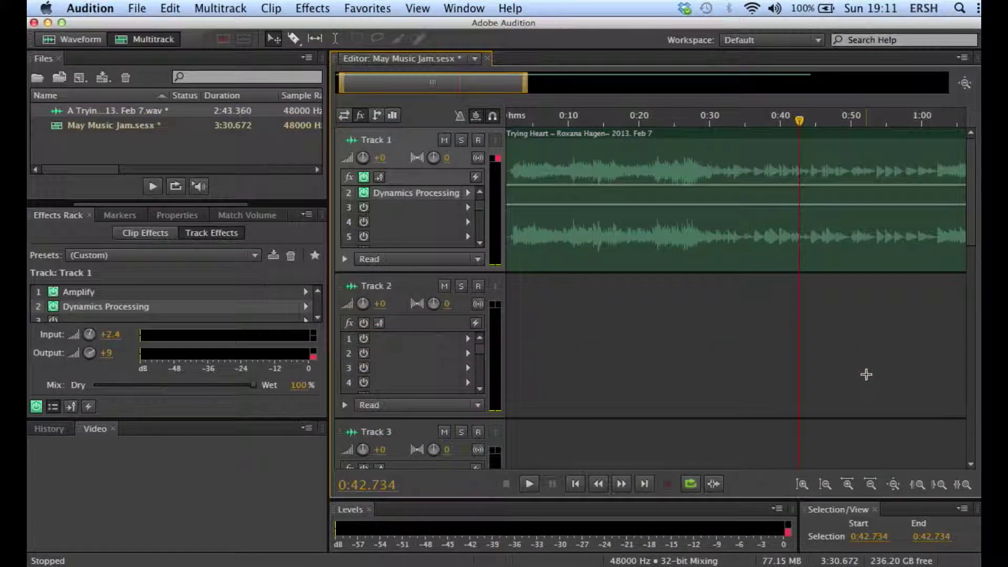
# Add a Delay effect to Track 1's third effect slot in the multitrack session and stop playback after listening
pyautogui.click(467, 207)
pyautogui.moveTo(593, 274)
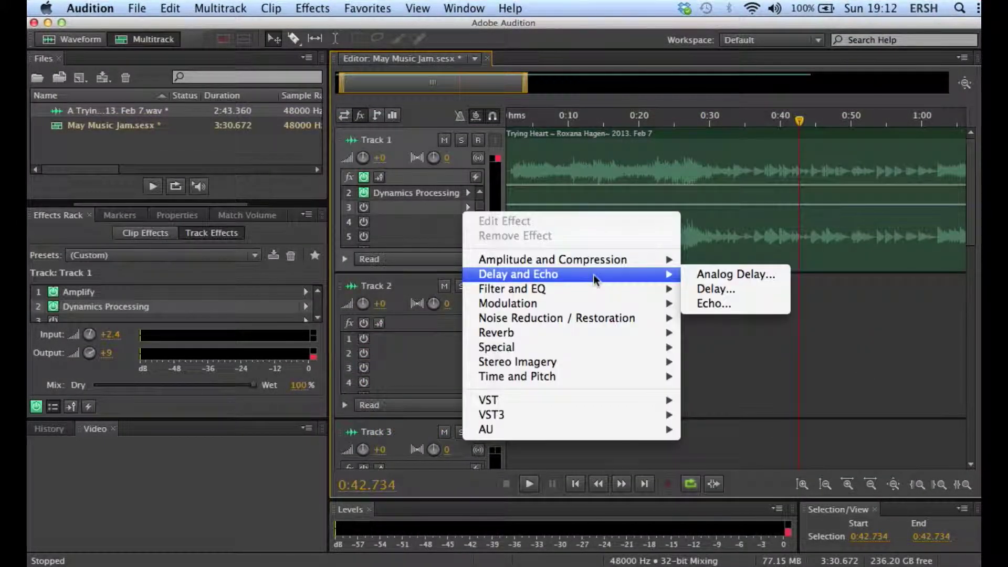
pyautogui.click(731, 289)
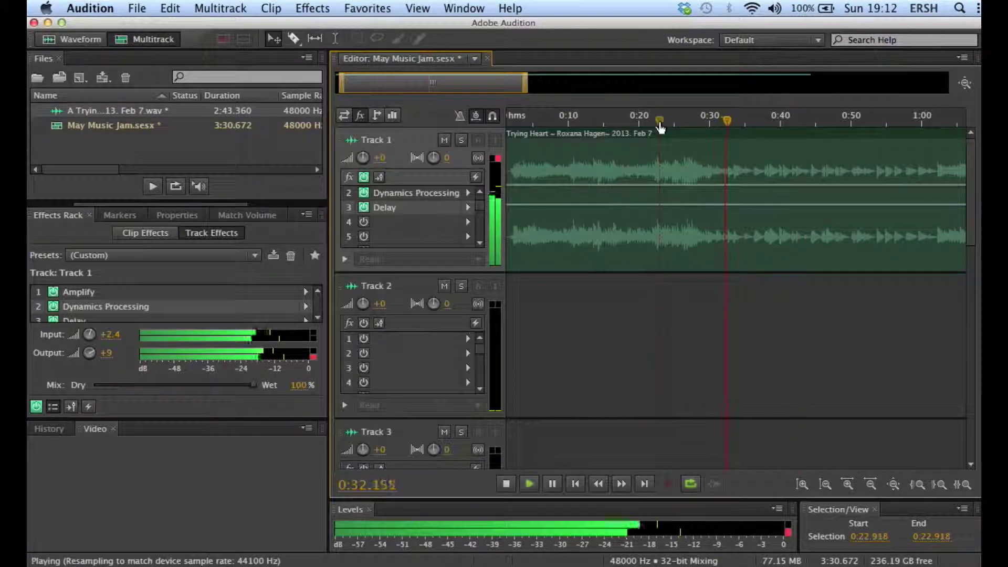
pyautogui.press('space')
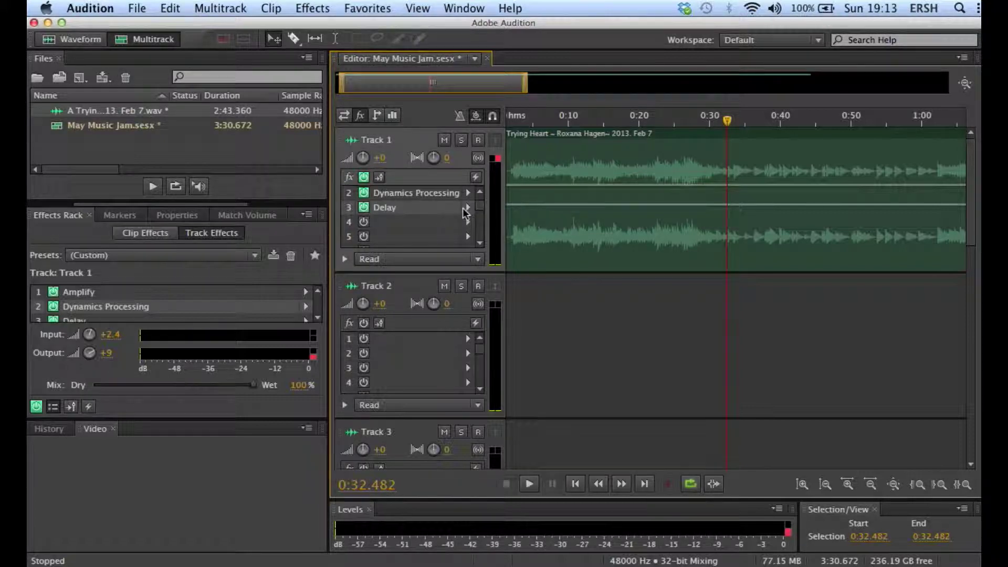
# Bypass Dynamics Processing and Delay on Track 1 and listen to the track from about 0:22
pyautogui.click(651, 118)
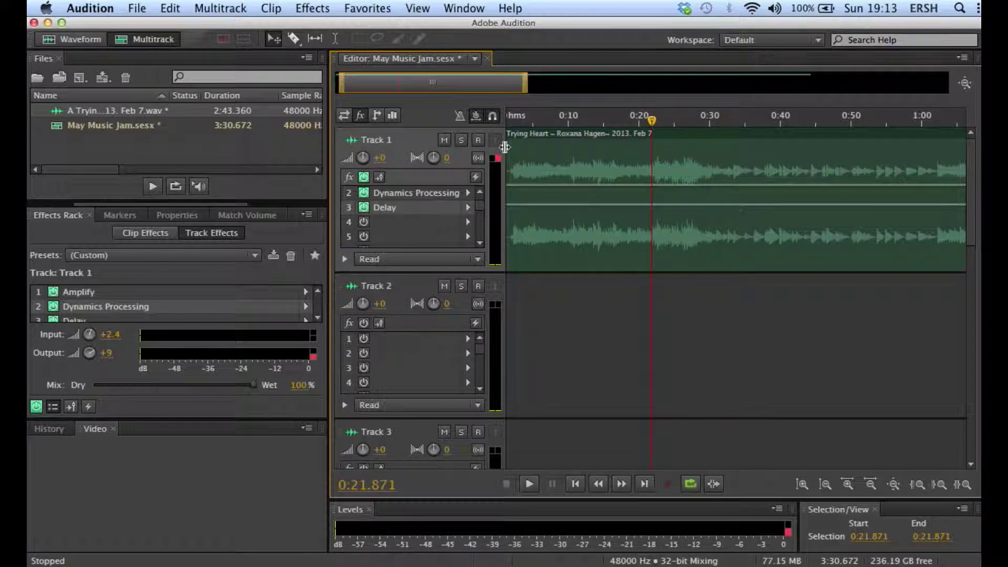
pyautogui.click(364, 193)
pyautogui.click(363, 207)
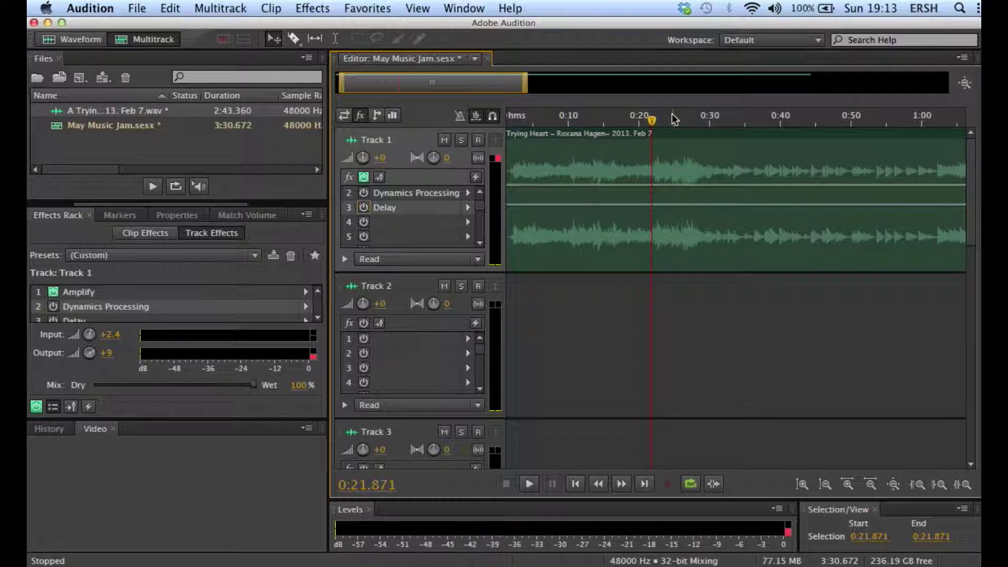
pyautogui.press('space')
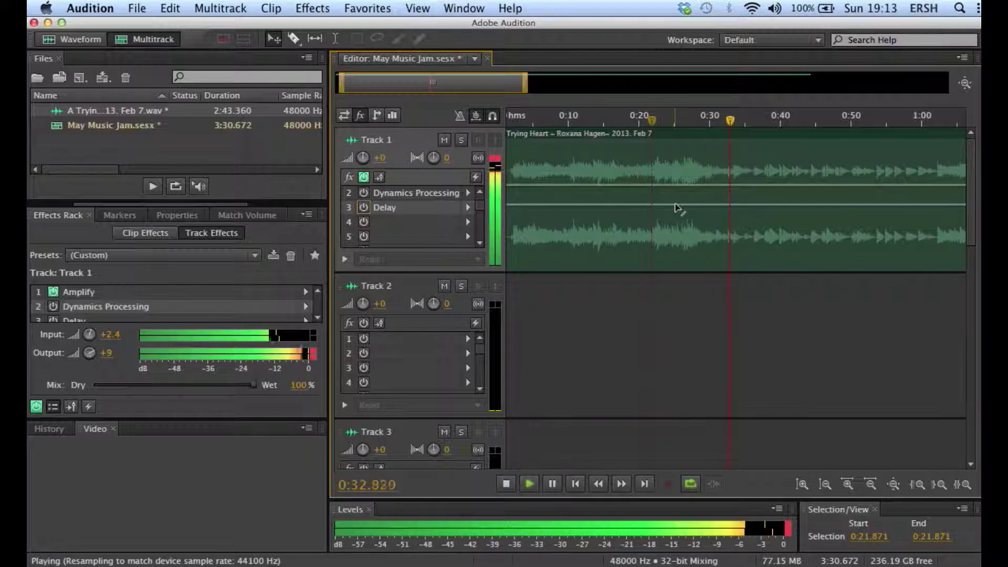
pyautogui.press('space')
# Re-enable Dynamics Processing on Track 1 and listen from about 0:25 with Delay still bypassed
pyautogui.click(364, 193)
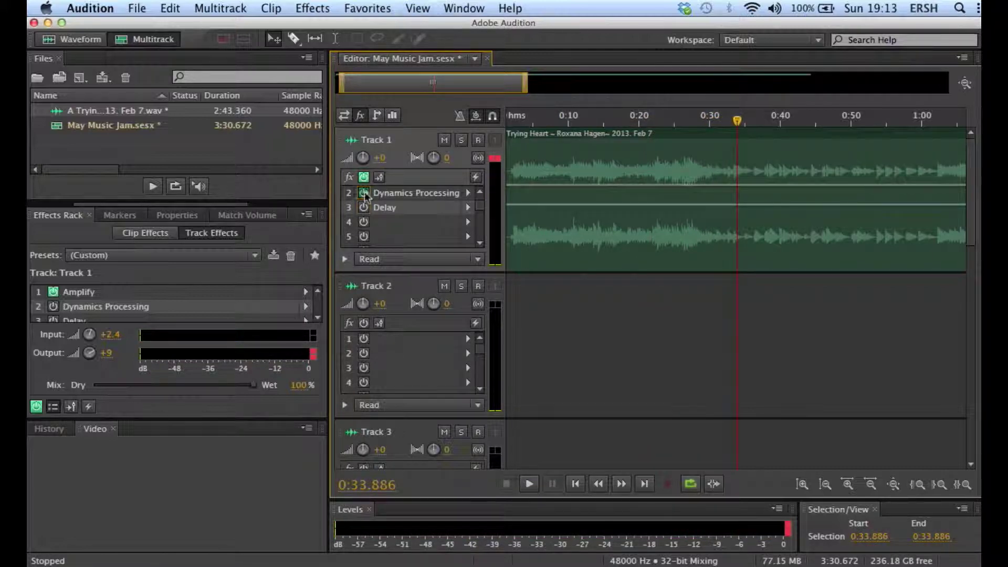
pyautogui.click(675, 123)
pyautogui.press('space')
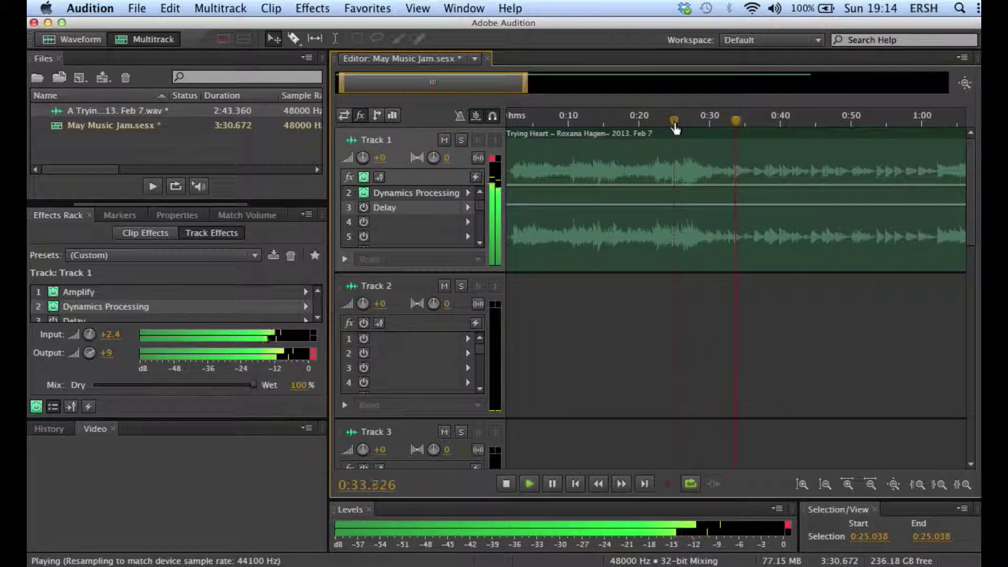
pyautogui.press('space')
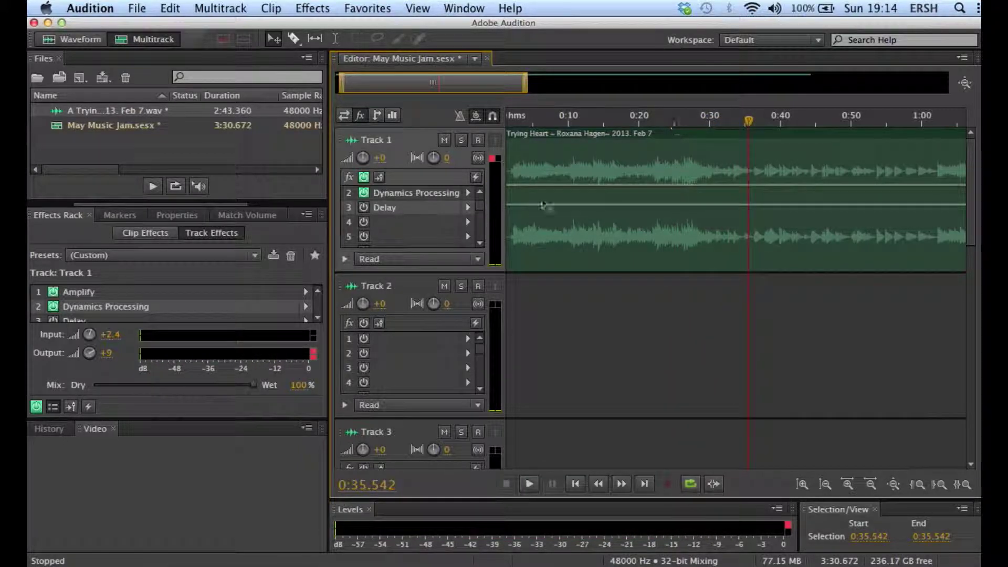
# Re-enable Delay on Track 1 and listen from about 0:27 with both effects active
pyautogui.click(363, 207)
pyautogui.click(691, 117)
pyautogui.press('space')
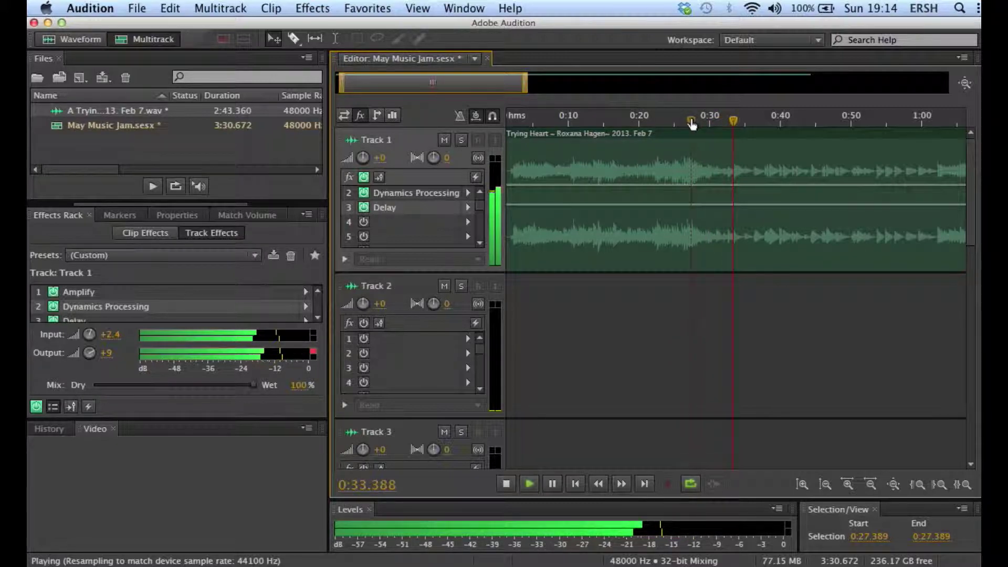
pyautogui.press('space')
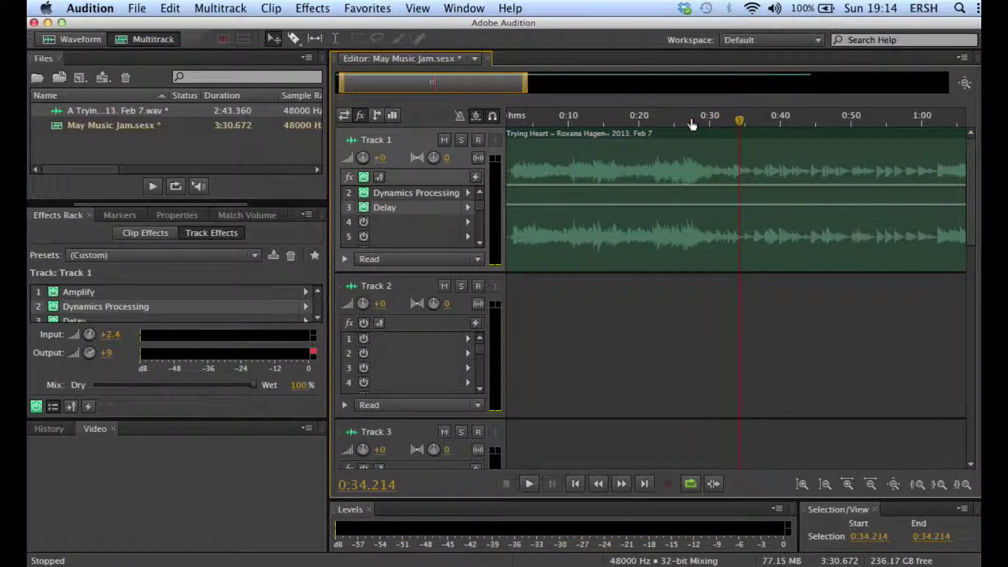